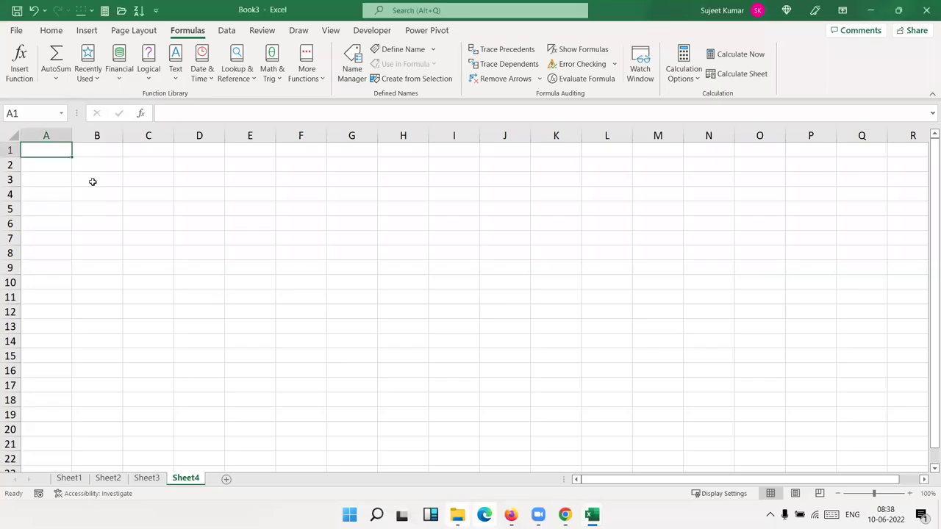
Enter Ram in B2 and RAM in C2
{"action": "left_click", "coordinate": [175, 68]}
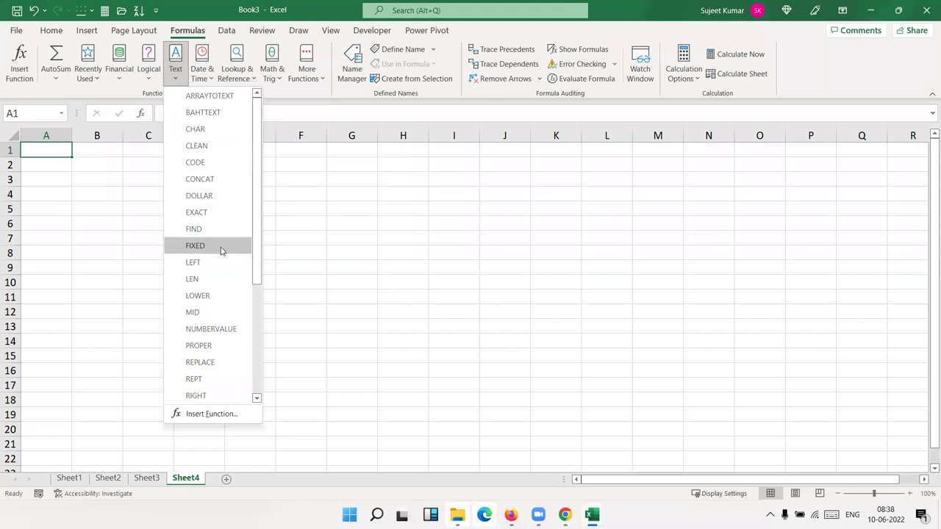
{"action": "mouse_move", "coordinate": [195, 246]}
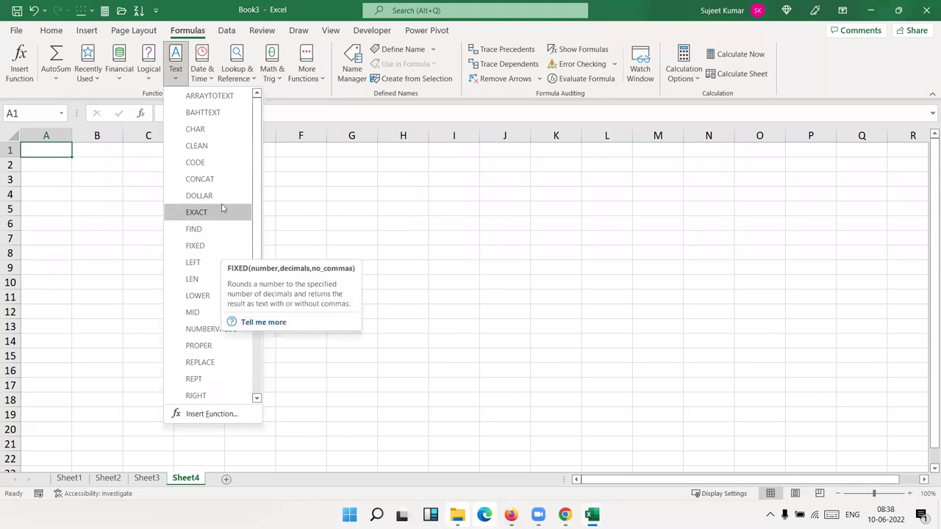
{"action": "left_click", "coordinate": [59, 191]}
{"action": "left_click", "coordinate": [103, 166]}
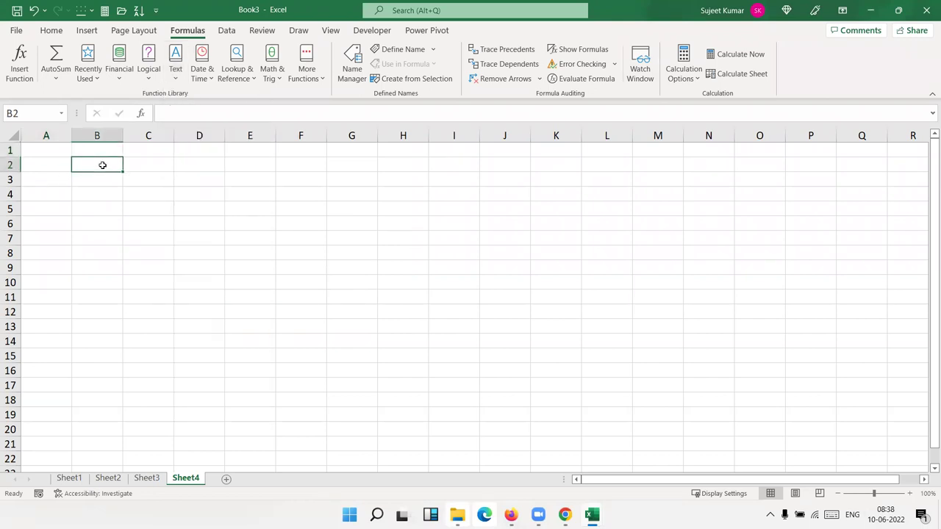
{"action": "type", "text": "RA"}
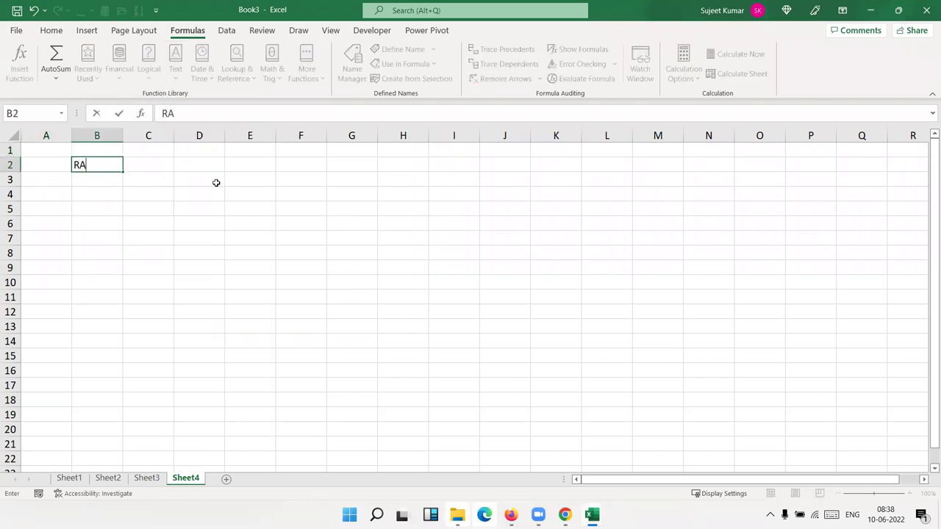
{"action": "type", "text": "m"}
{"action": "key", "text": "BackSpace"}
{"action": "key", "text": "BackSpace"}
{"action": "type", "text": "am"}
{"action": "key", "text": "Tab"}
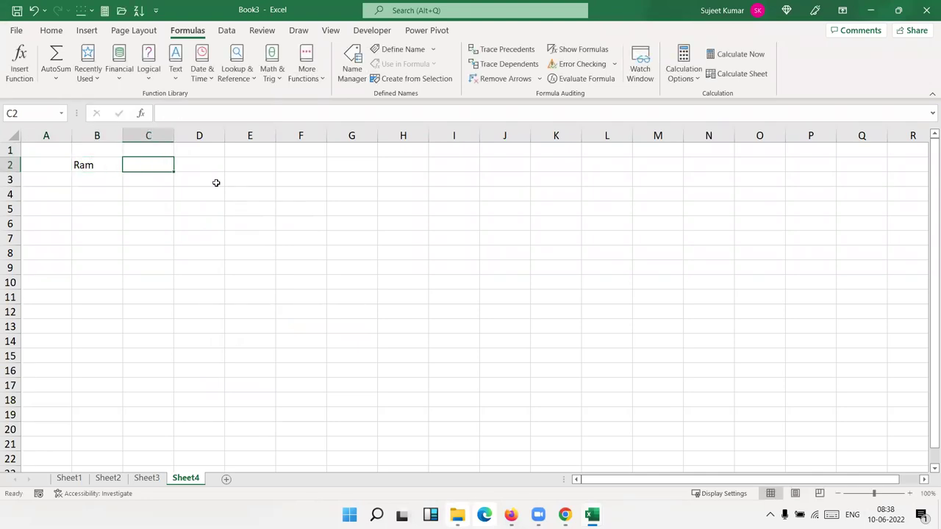
{"action": "type", "text": "RAM"}
{"action": "key", "text": "Return"}
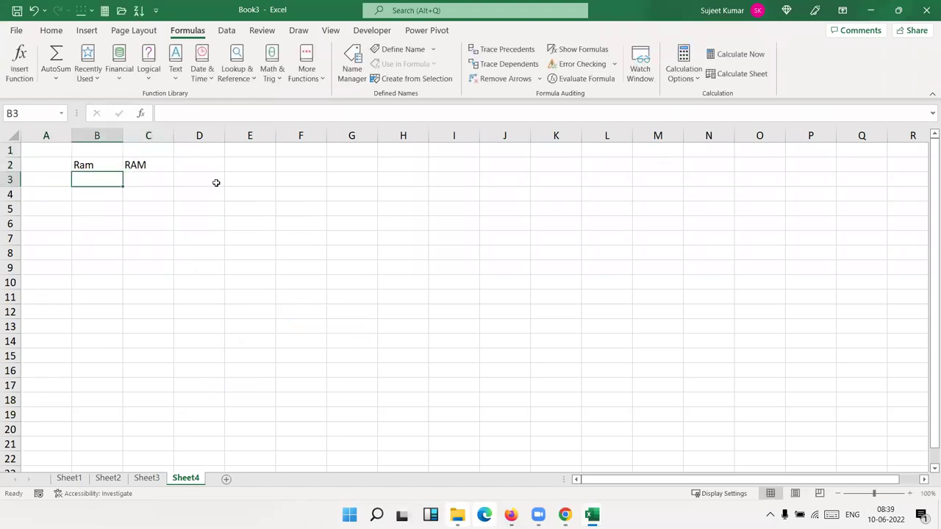
Enter the plain comparison formula =B2=C2 in D2
{"action": "key", "text": "Up"}
{"action": "key", "text": "Right"}
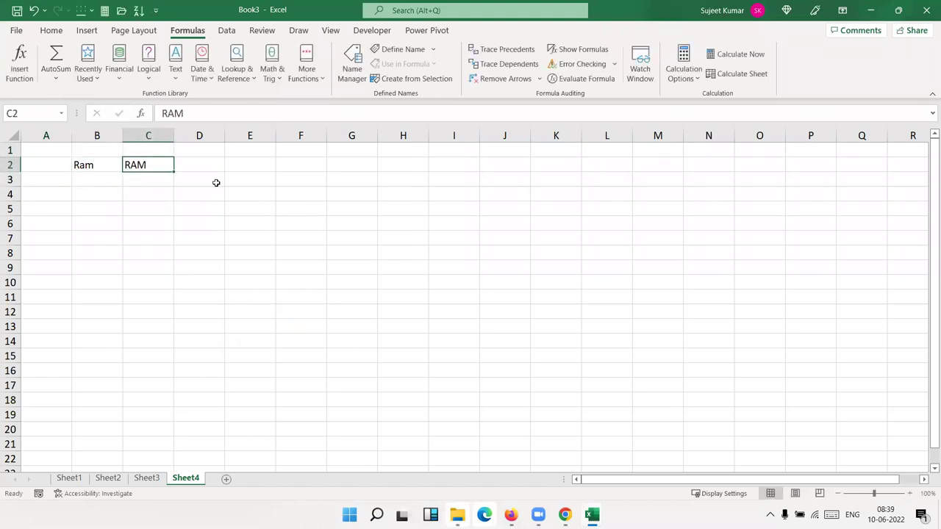
{"action": "key", "text": "Right"}
{"action": "type", "text": "="}
{"action": "key", "text": "Left"}
{"action": "key", "text": "Left"}
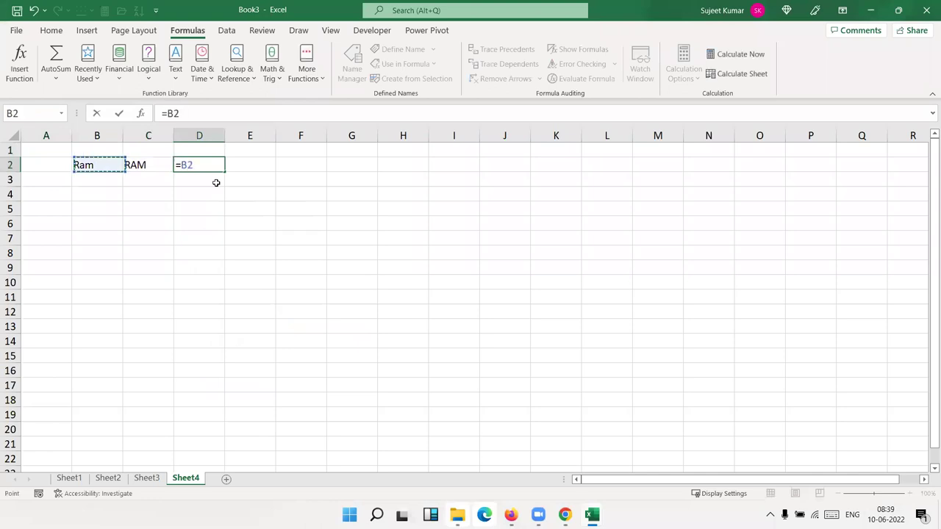
{"action": "type", "text": "="}
{"action": "key", "text": "Left"}
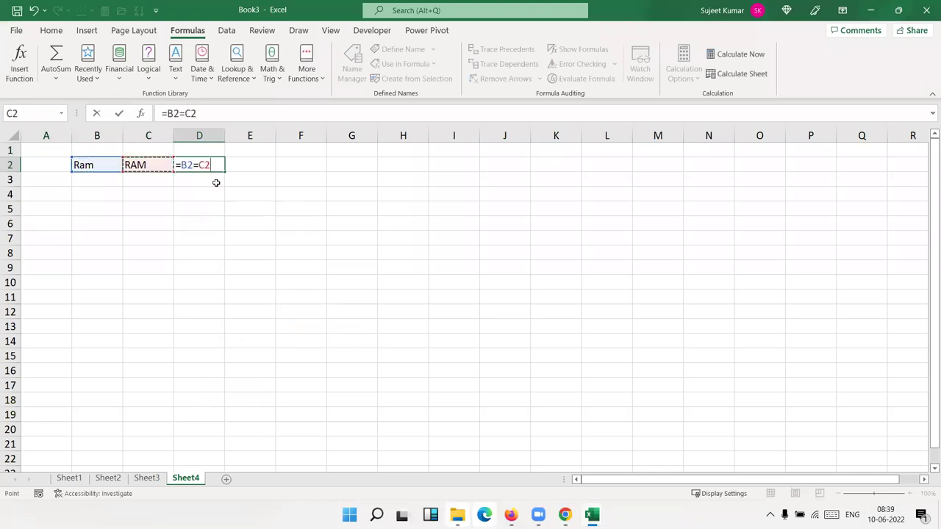
{"action": "key", "text": "Return"}
{"action": "key", "text": "Up"}
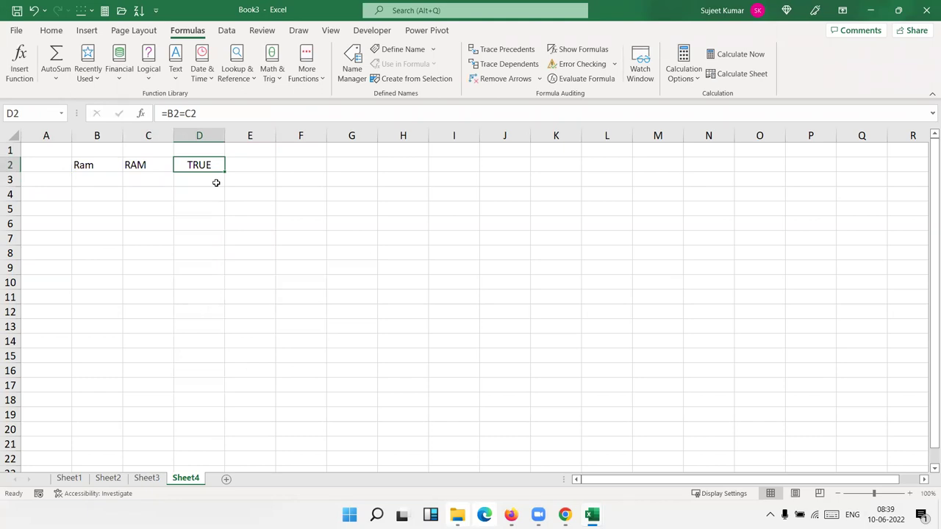
Move the =B2=C2 comparison from D2 to F2, where it shows TRUE
{"action": "key", "text": "Down"}
{"action": "key", "text": "Up"}
{"action": "key", "text": "ctrl+x"}
{"action": "key", "text": "Right"}
{"action": "key", "text": "Right"}
{"action": "key", "text": "Return"}
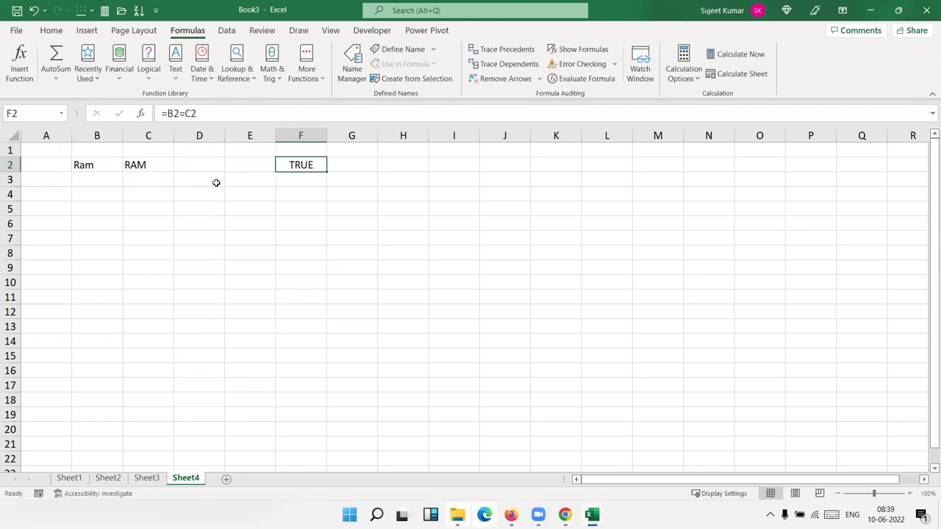
{"action": "key", "text": "Left"}
{"action": "key", "text": "Left"}
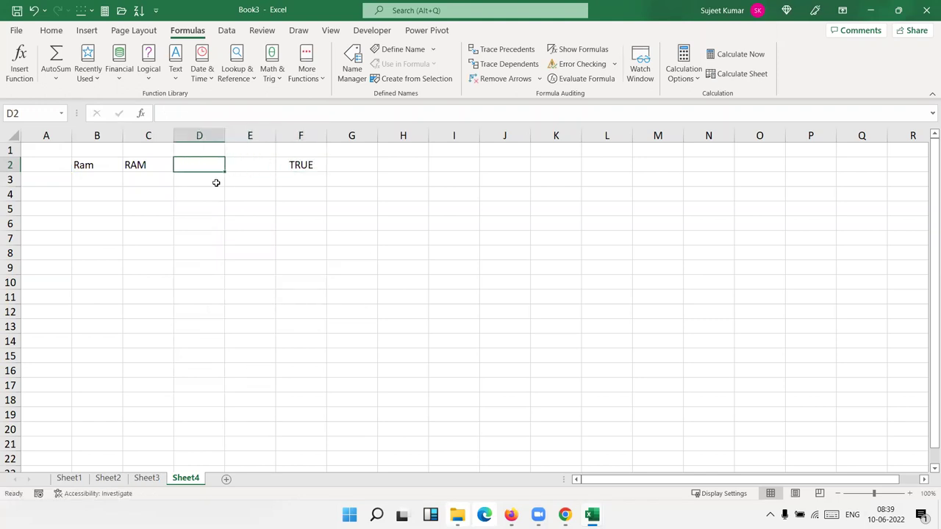
Enter =EXACT(B2,C2) in D2, which returns FALSE for Ram vs RAM
{"action": "type", "text": "E"}
{"action": "key", "text": "Escape"}
{"action": "type", "text": "=exa"}
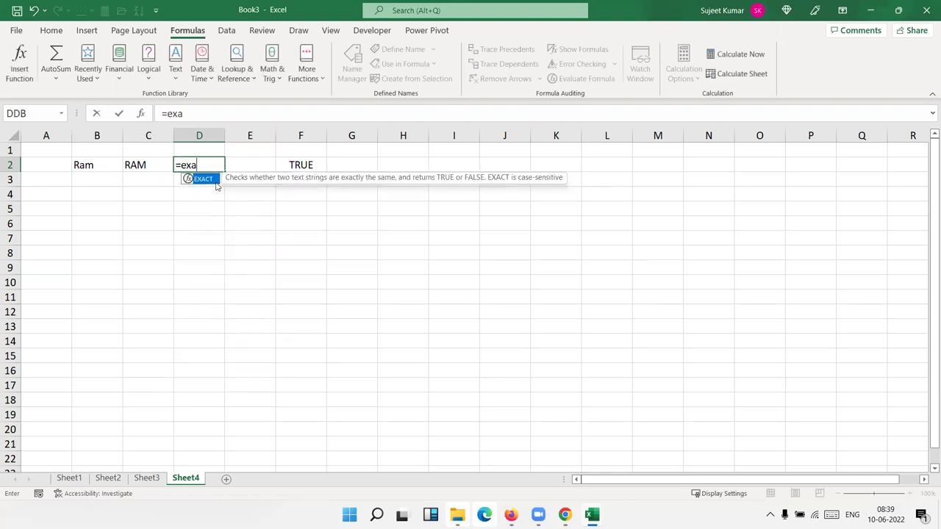
{"action": "key", "text": "Tab"}
{"action": "left_click", "coordinate": [99, 165]}
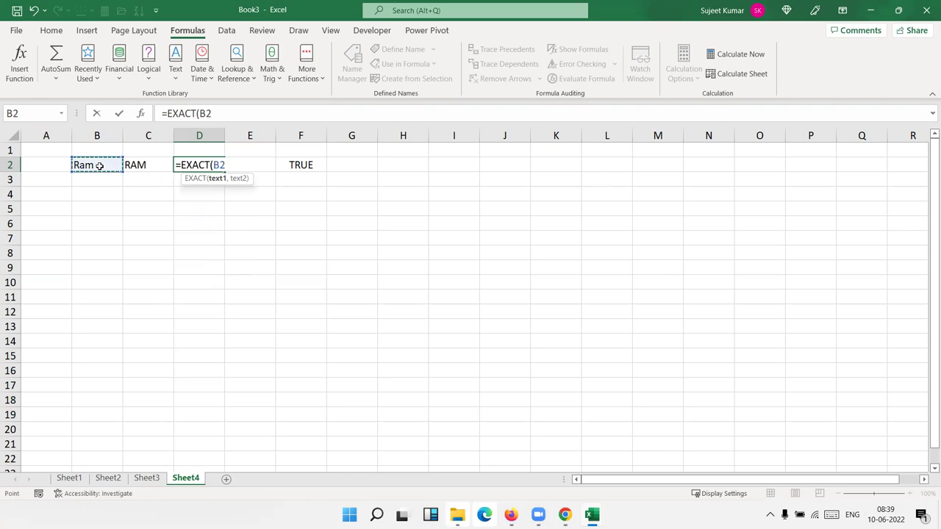
{"action": "type", "text": ","}
{"action": "left_click", "coordinate": [139, 166]}
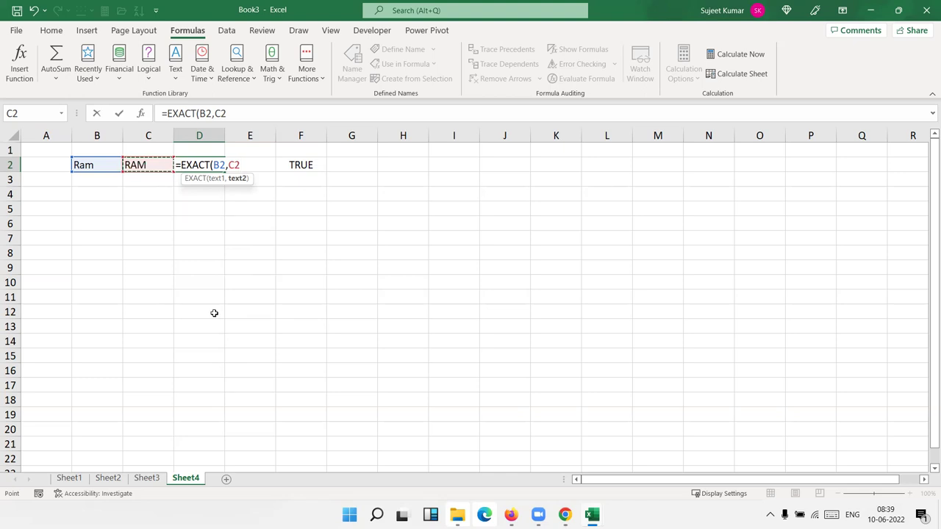
{"action": "key", "text": "Return"}
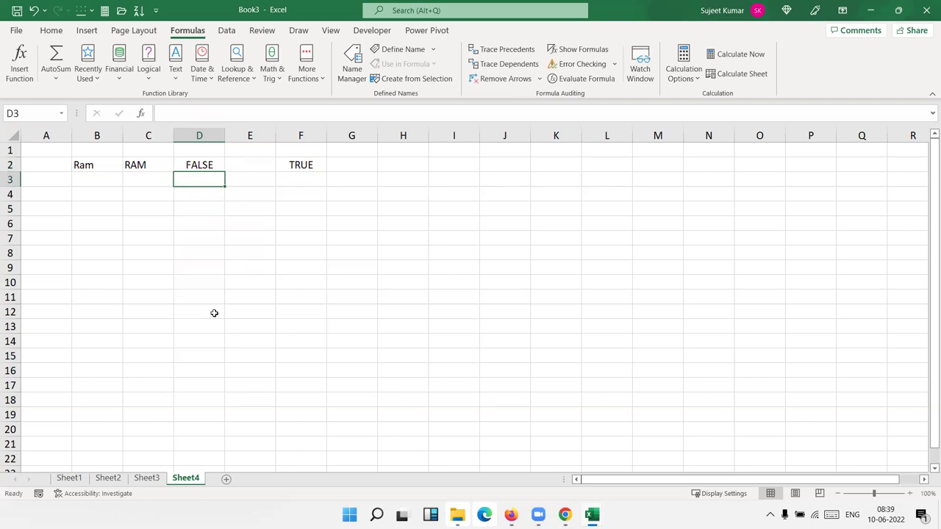
Clear D2's formula and begin retyping it as =ex
{"action": "key", "text": "Up"}
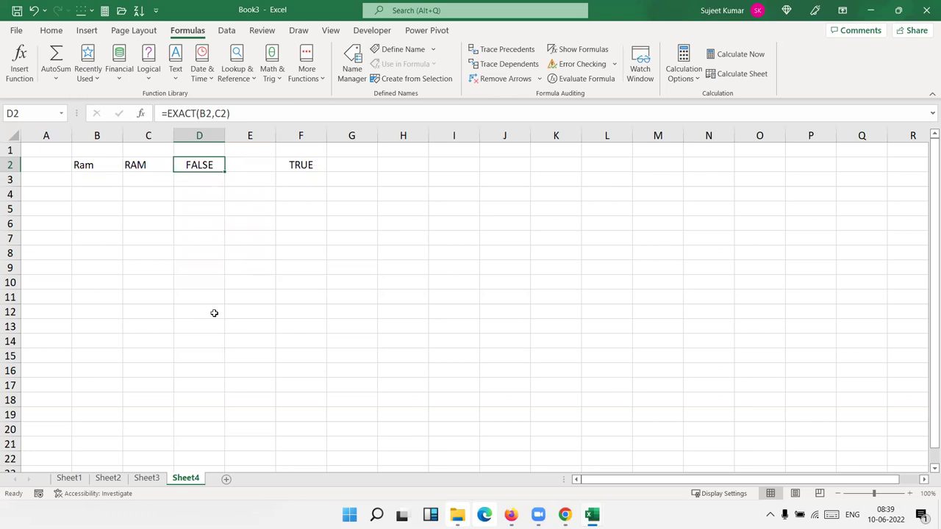
{"action": "key", "text": "F2"}
{"action": "key", "text": "BackSpace"}
{"action": "key", "text": "BackSpace"}
{"action": "key", "text": "BackSpace"}
{"action": "type", "text": "ex"}
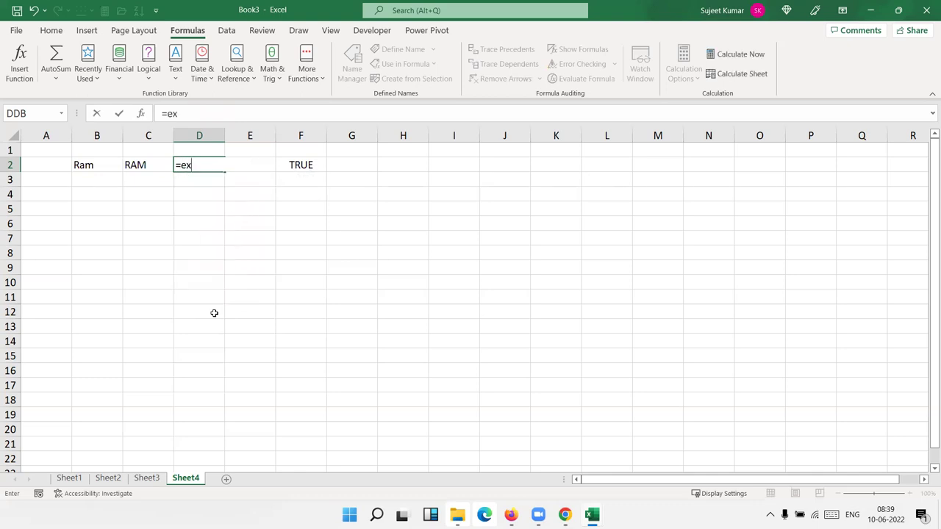
Commit D2 and overwrite B2 with RAM so the EXACT check turns TRUE
{"action": "key", "text": "Down"}
{"action": "key", "text": "Left"}
{"action": "key", "text": "Left"}
{"action": "key", "text": "Left"}
{"action": "key", "text": "Up"}
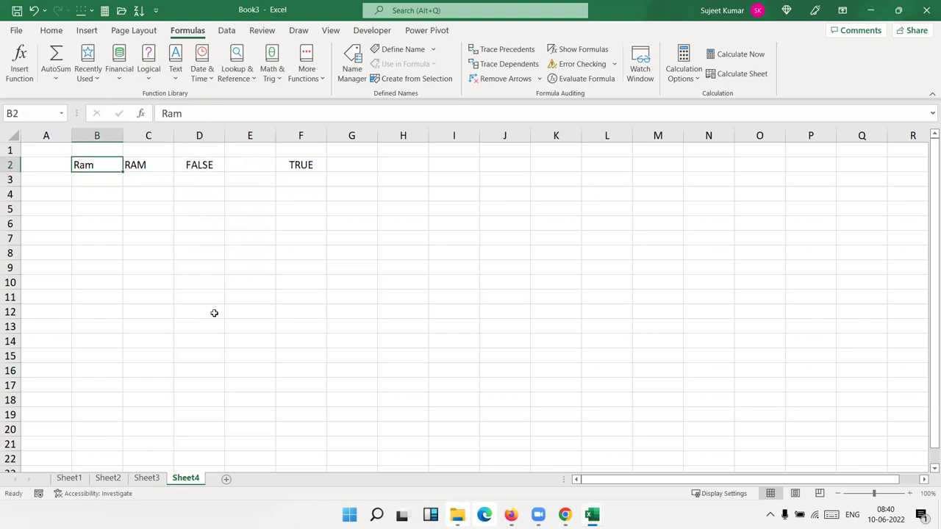
{"action": "type", "text": "RAM"}
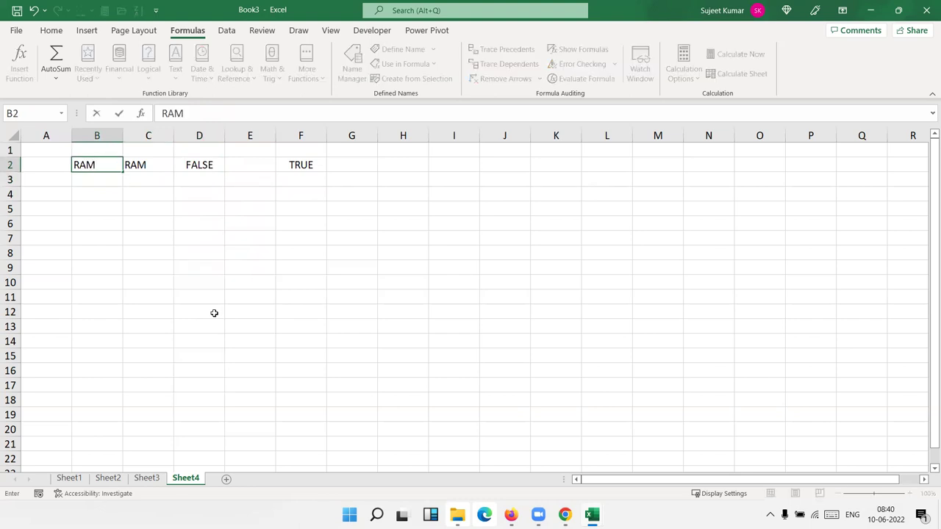
{"action": "key", "text": "Return"}
Enter 1500 in B6
{"action": "key", "text": "Down"}
{"action": "key", "text": "Down"}
{"action": "key", "text": "Down"}
{"action": "type", "text": "1500"}
{"action": "key", "text": "Return"}
{"action": "key", "text": "Up"}
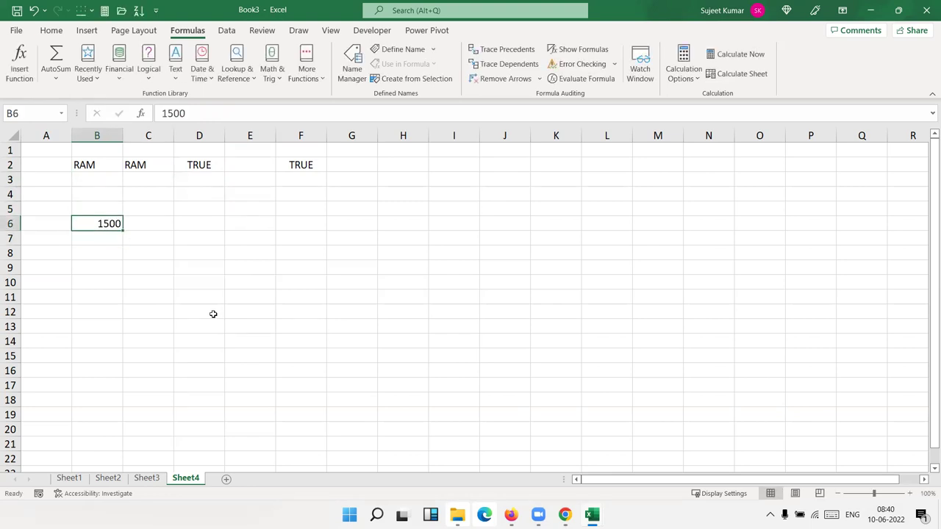
Apply Percent Style, Comma Style, Decrease/Increase Decimal and Accounting format to B6
{"action": "left_click", "coordinate": [66, 31]}
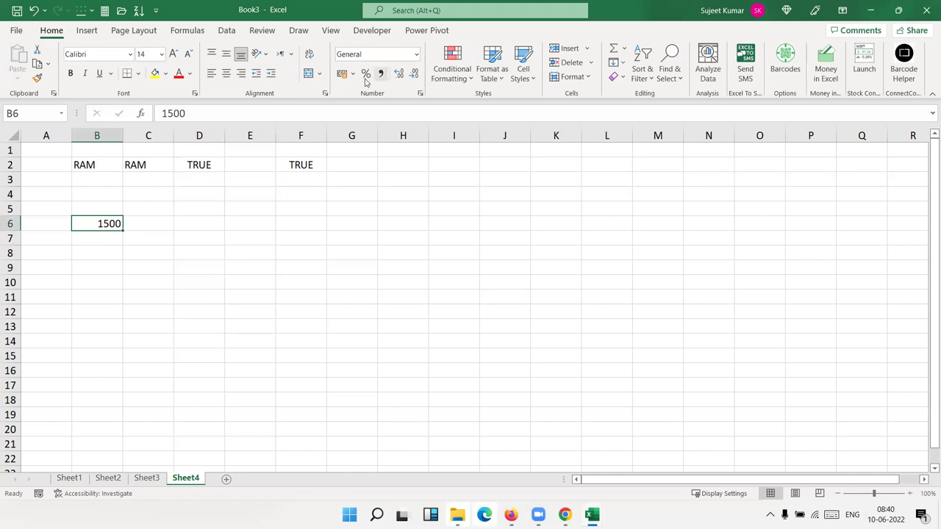
{"action": "left_click", "coordinate": [365, 73]}
{"action": "left_click", "coordinate": [379, 73]}
{"action": "left_click", "coordinate": [414, 75]}
{"action": "left_click", "coordinate": [398, 73]}
{"action": "left_click", "coordinate": [342, 74]}
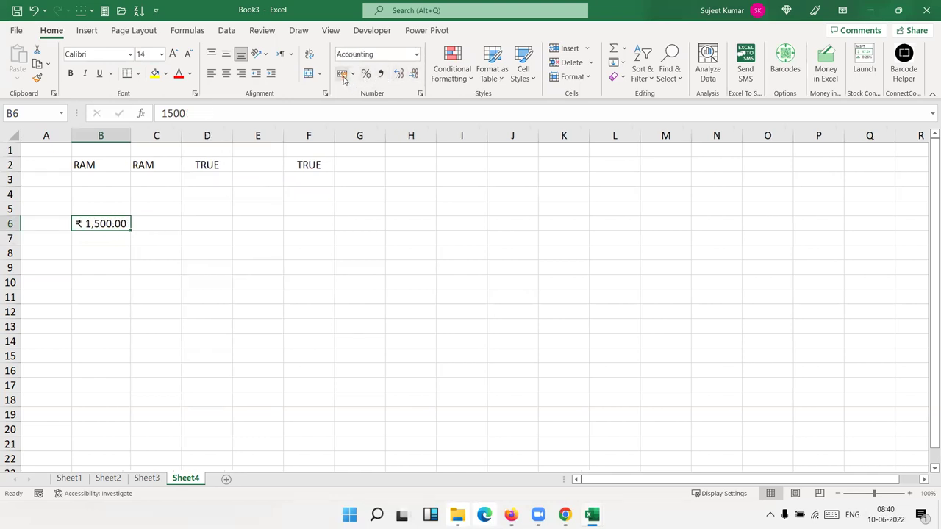
Undo the accounting format and delete the value from B6
{"action": "key", "text": "ctrl+z"}
{"action": "key", "text": "ctrl+z"}
{"action": "key", "text": "ctrl+z"}
{"action": "key", "text": "Delete"}
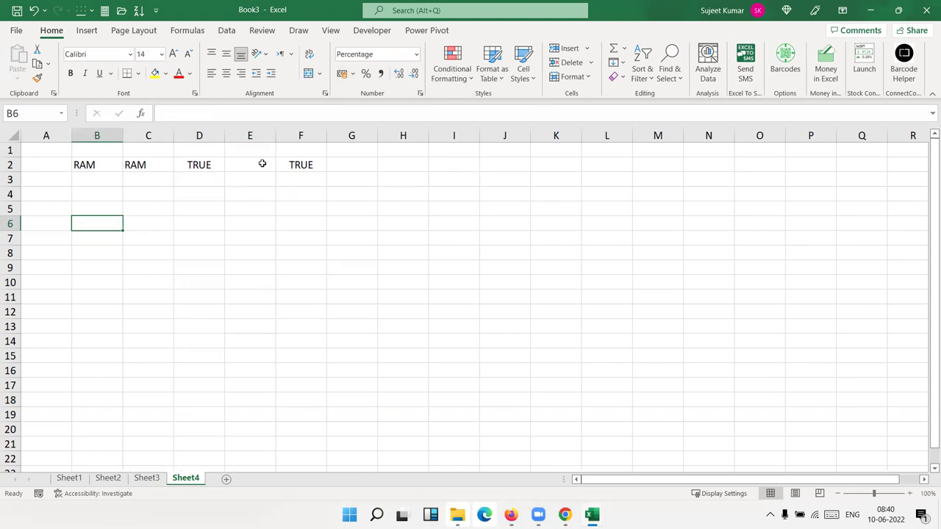
{"action": "key", "text": "Right"}
Enter =DOLLAR(1500) in C6
{"action": "type", "text": "=do"}
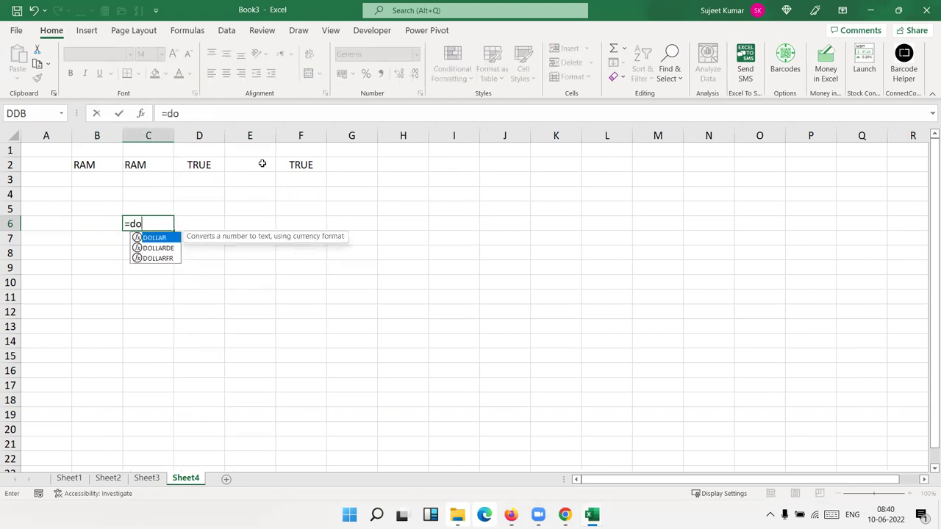
{"action": "key", "text": "Tab"}
{"action": "type", "text": "1500"}
{"action": "key", "text": "Return"}
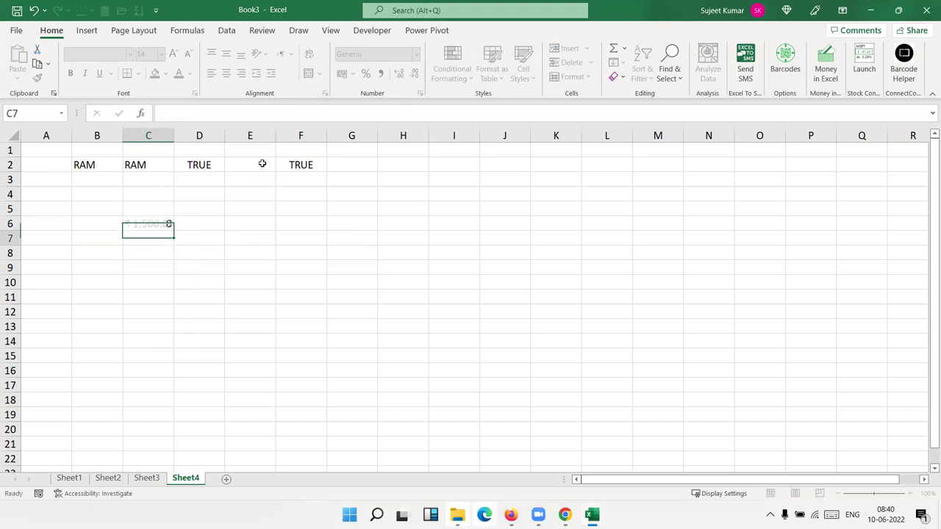
{"action": "key", "text": "Up"}
Enter =FIXED(1500) in E6, try Percent and Comma styles, then auto-fit column C
{"action": "key", "text": "Right"}
{"action": "key", "text": "Right"}
{"action": "type", "text": "="}
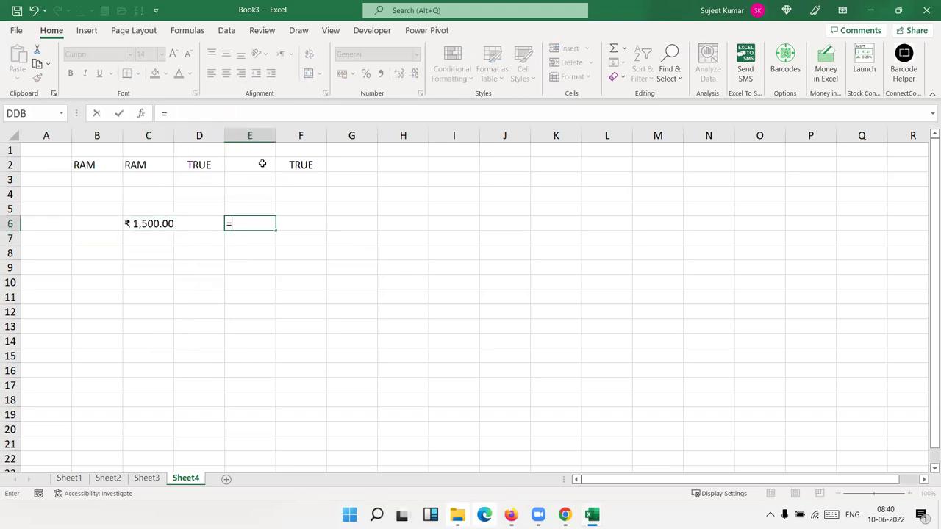
{"action": "type", "text": "fix"}
{"action": "key", "text": "Tab"}
{"action": "type", "text": "1500"}
{"action": "key", "text": "ctrl+Return"}
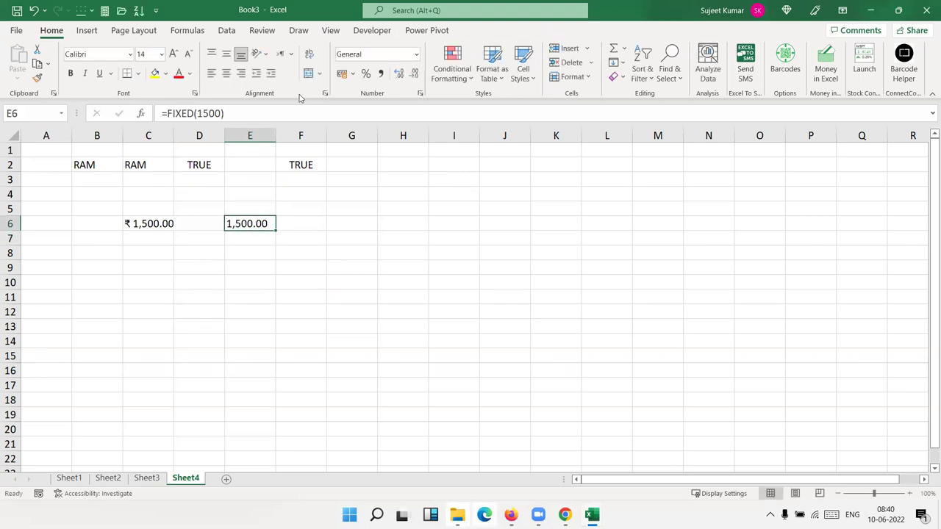
{"action": "left_click", "coordinate": [366, 74]}
{"action": "left_click", "coordinate": [380, 74]}
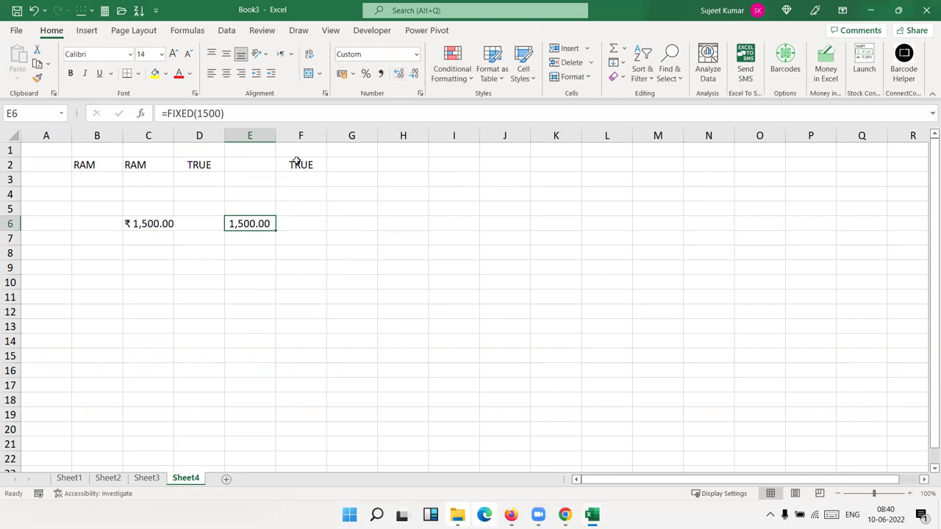
{"action": "left_click", "coordinate": [168, 224]}
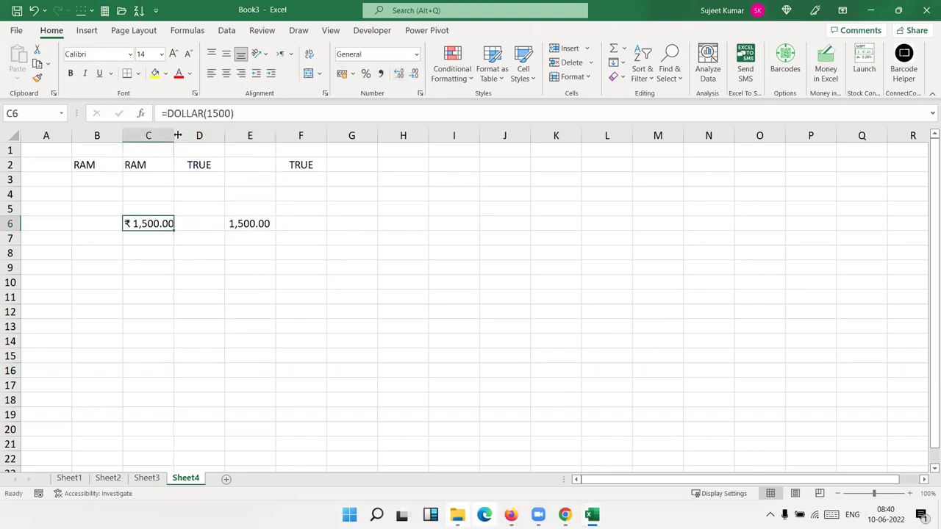
{"action": "double_click", "coordinate": [178, 135]}
Review the DOLLAR and FIXED results in C6 and E6, then show the Text functions list
{"action": "left_click", "coordinate": [148, 238]}
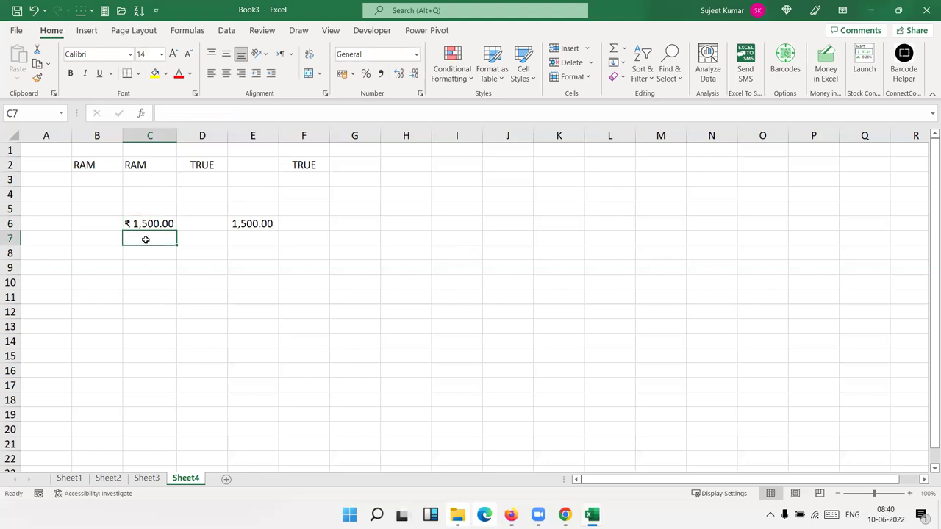
{"action": "left_click", "coordinate": [143, 225]}
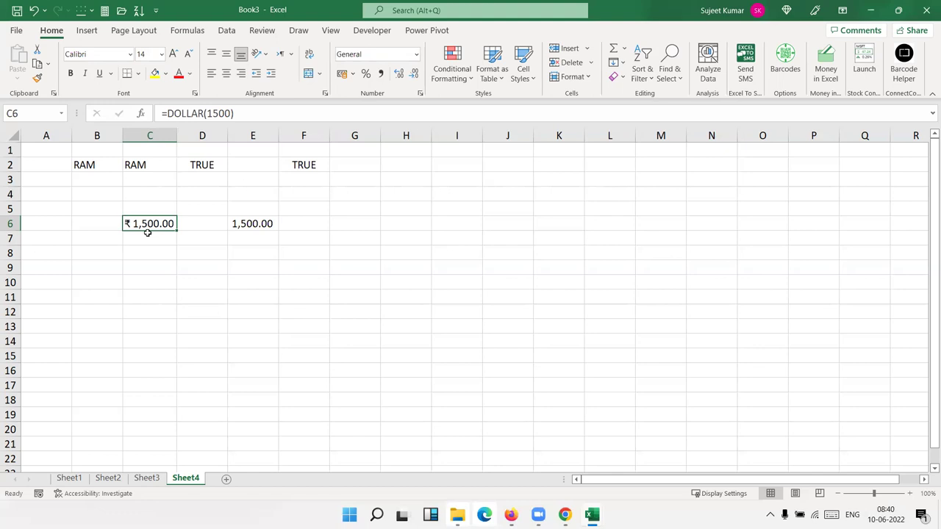
{"action": "left_click", "coordinate": [244, 276]}
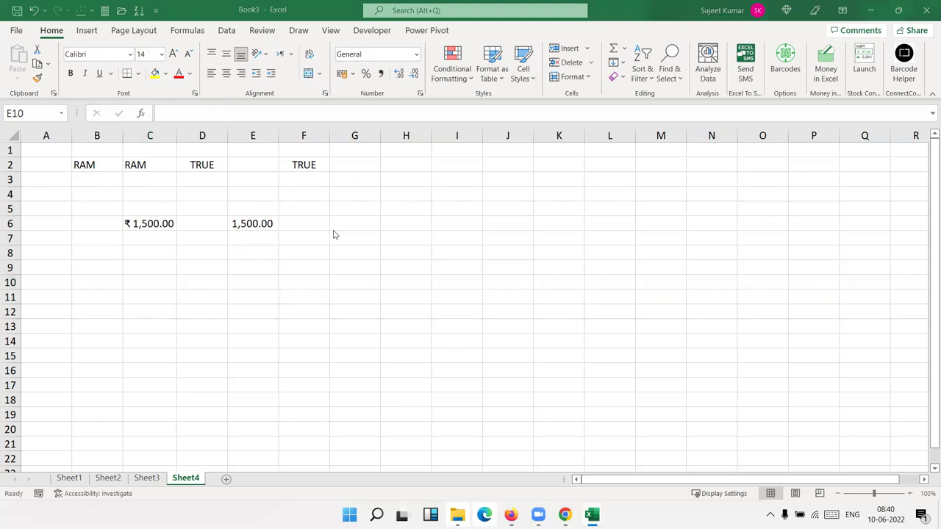
{"action": "left_click", "coordinate": [245, 224]}
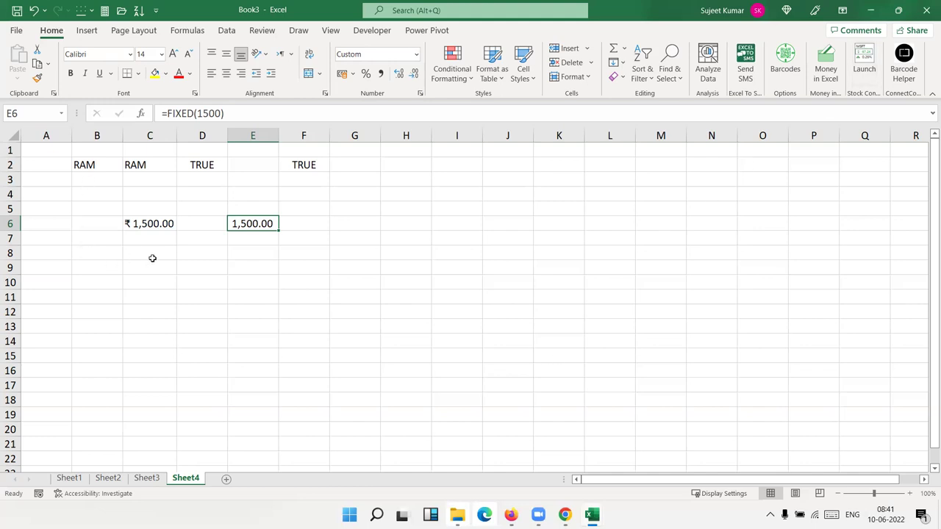
{"action": "left_click", "coordinate": [220, 306]}
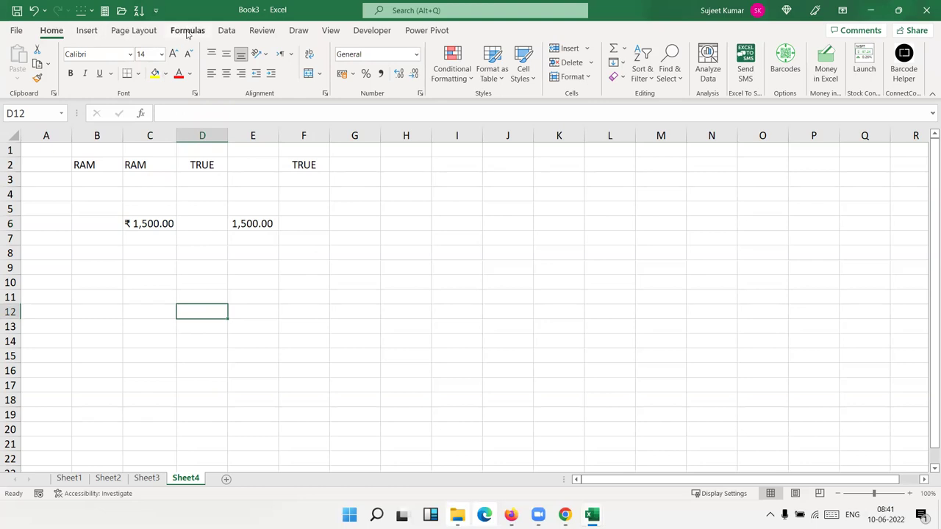
{"action": "left_click", "coordinate": [187, 30]}
{"action": "left_click", "coordinate": [180, 65]}
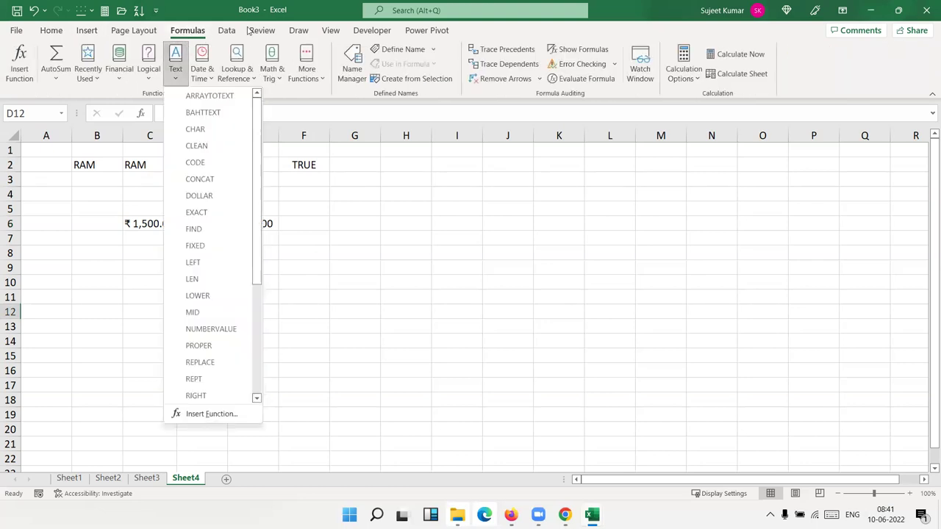